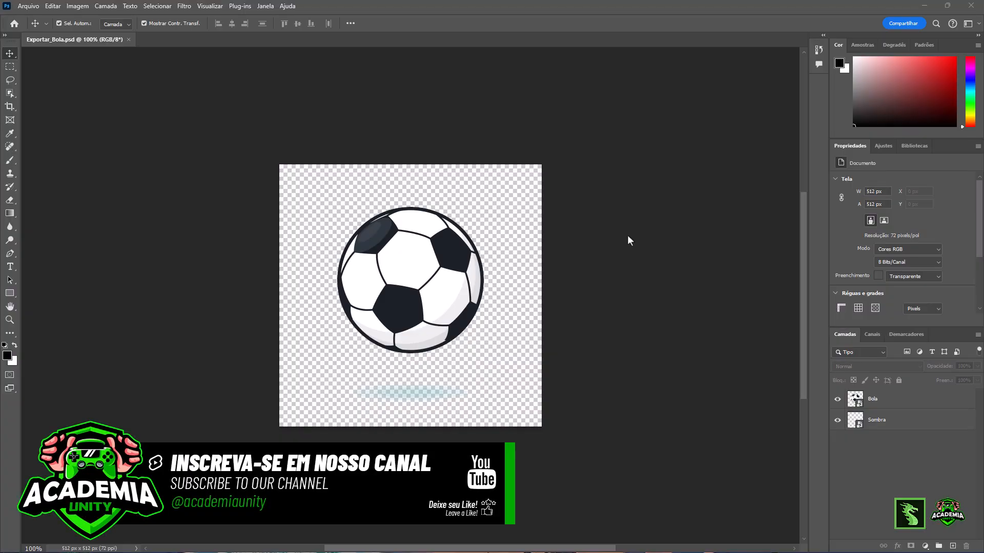
# Examine the ball and shadow artwork by selecting the Bola and Sombra layers of the Exportar_Bola document in turn.
pyautogui.click(431, 279)
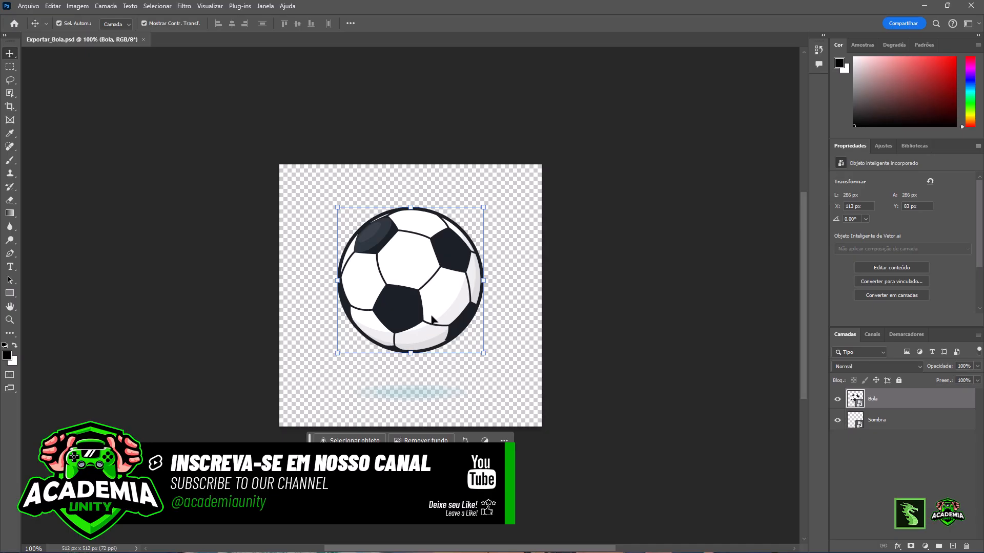
pyautogui.click(416, 393)
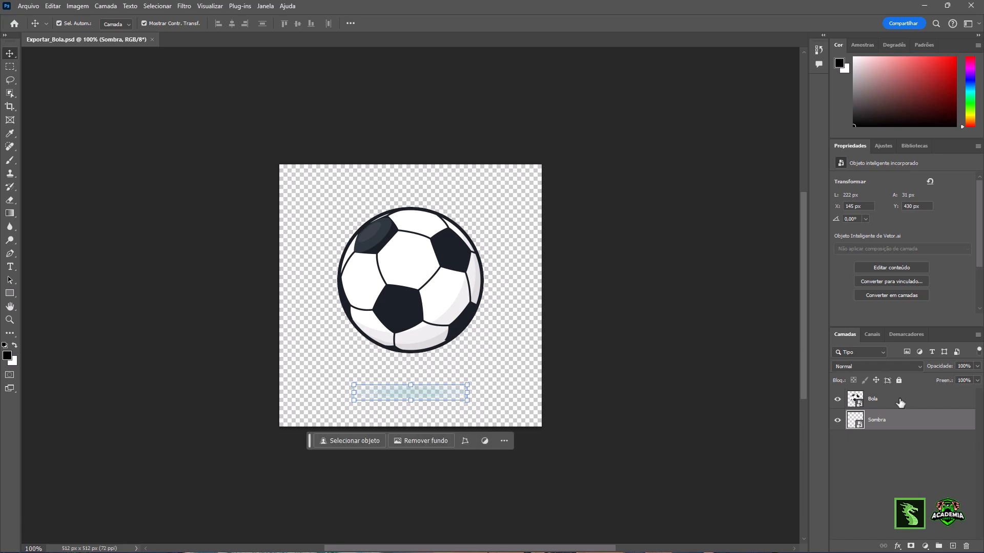
pyautogui.click(899, 404)
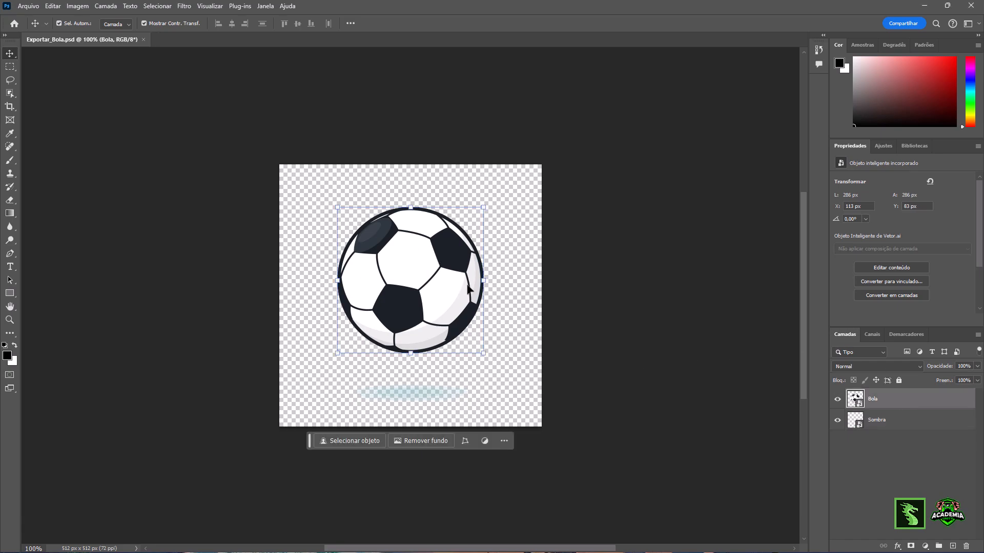
pyautogui.click(900, 420)
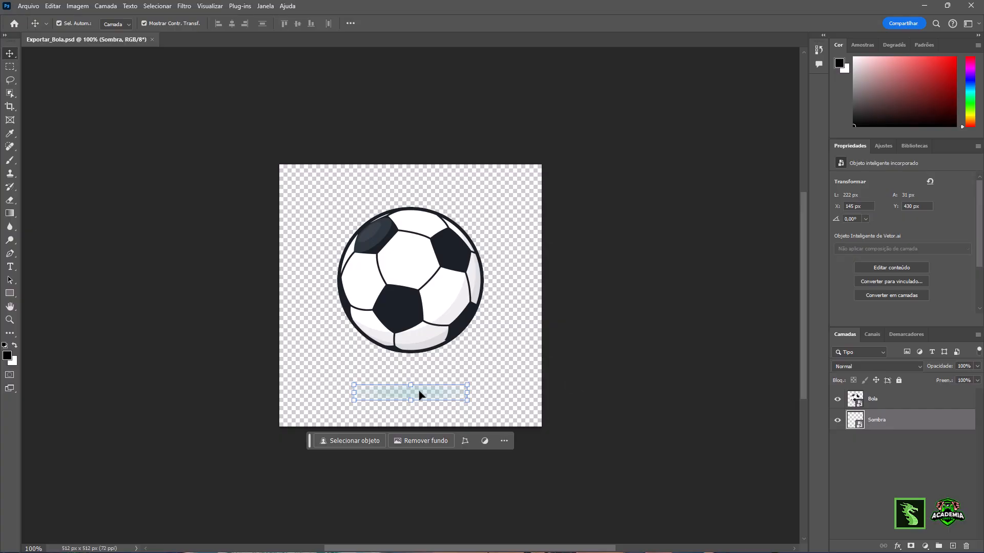
pyautogui.click(901, 402)
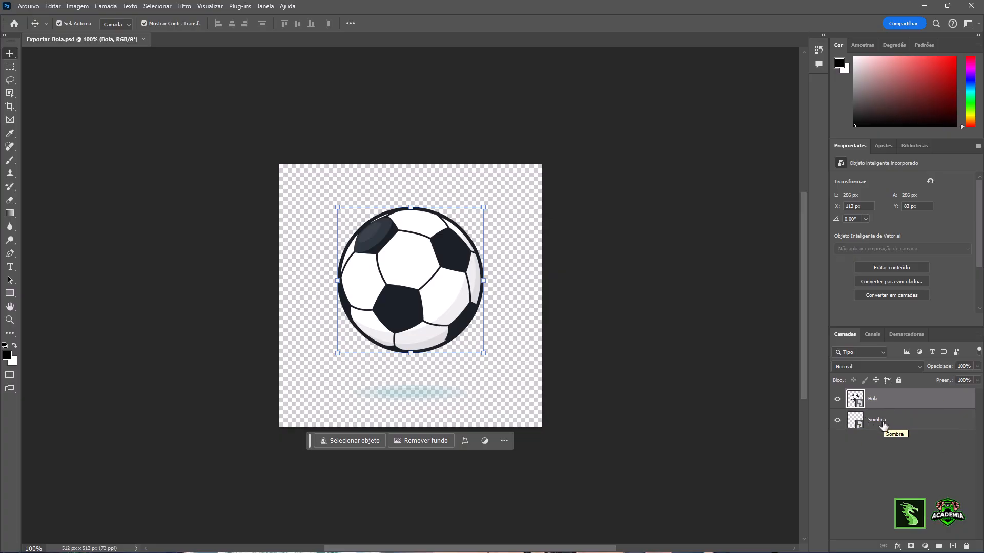
pyautogui.doubleClick(877, 401)
pyautogui.click(907, 420)
pyautogui.click(907, 419)
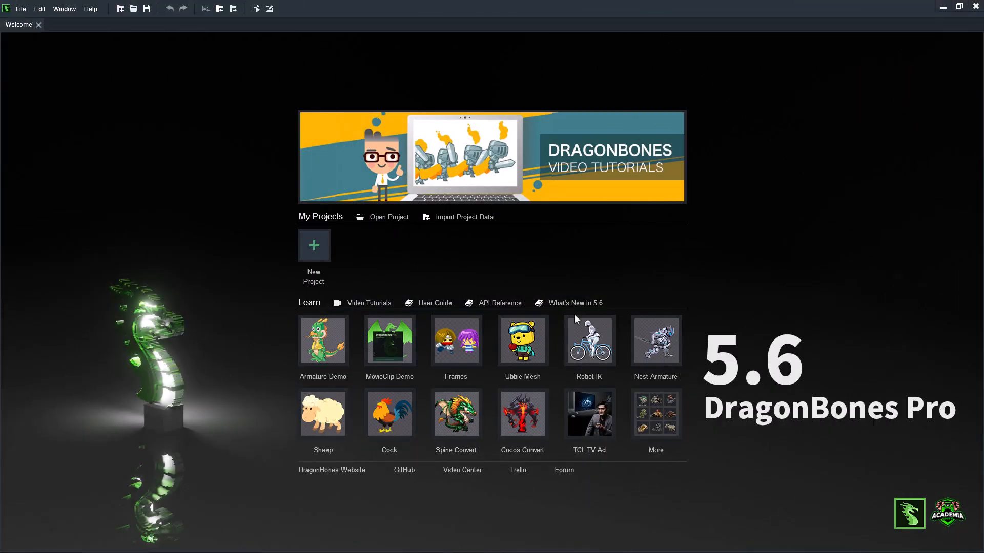
# In DragonBones Pro, create a new animation project using the Armature Template with the canvas disabled.
pyautogui.click(313, 251)
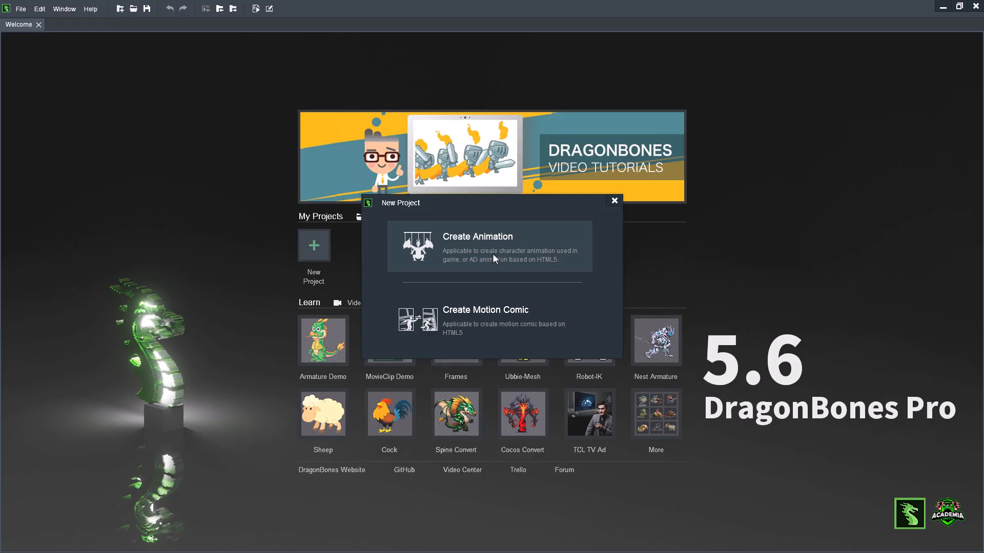
pyautogui.click(493, 254)
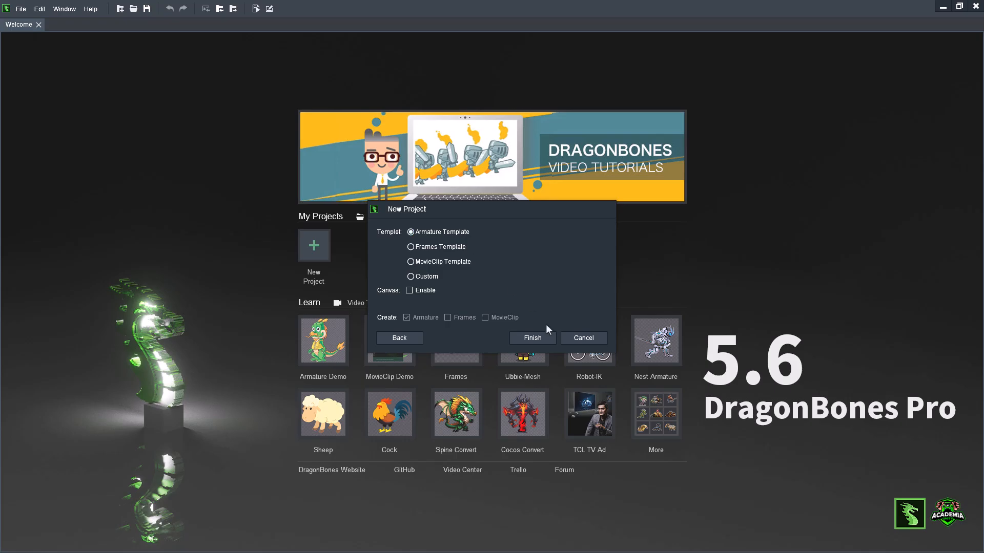
pyautogui.click(545, 337)
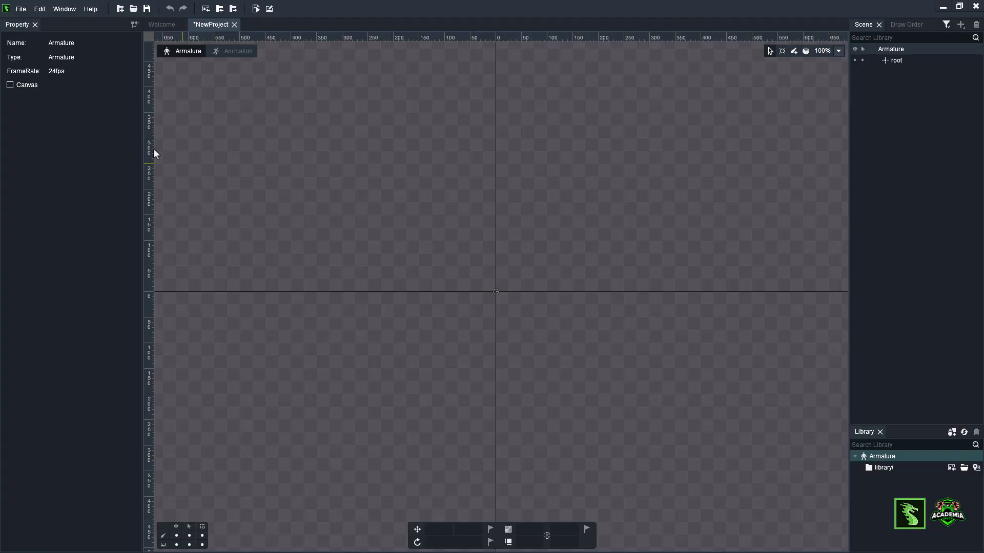
# Import the Exportar_Bola Photoshop file from the desktop into the armature at 100% scale, ignoring hidden layers and with a centred root.
pyautogui.moveTo(0, 59); pyautogui.dragTo(734, 78)
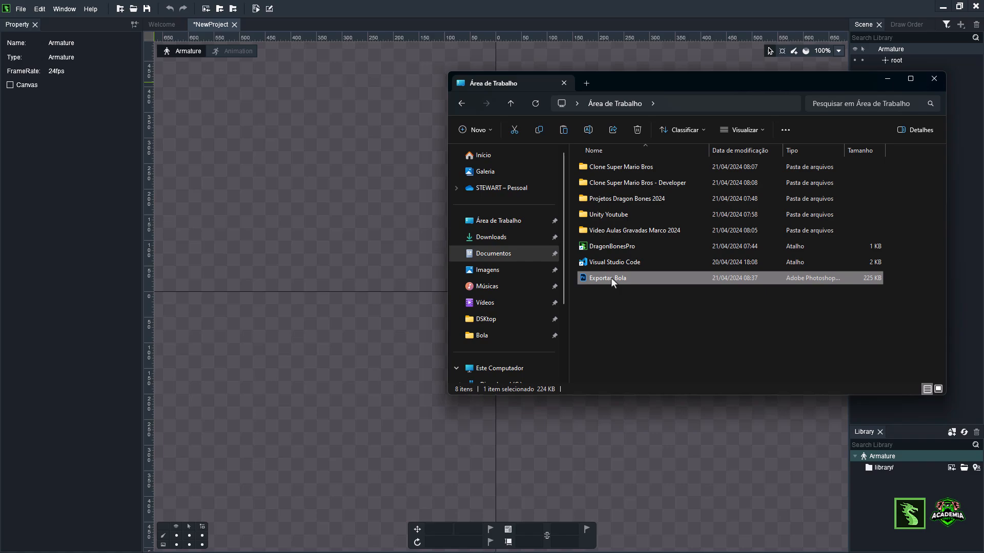
pyautogui.moveTo(610, 277); pyautogui.dragTo(356, 271)
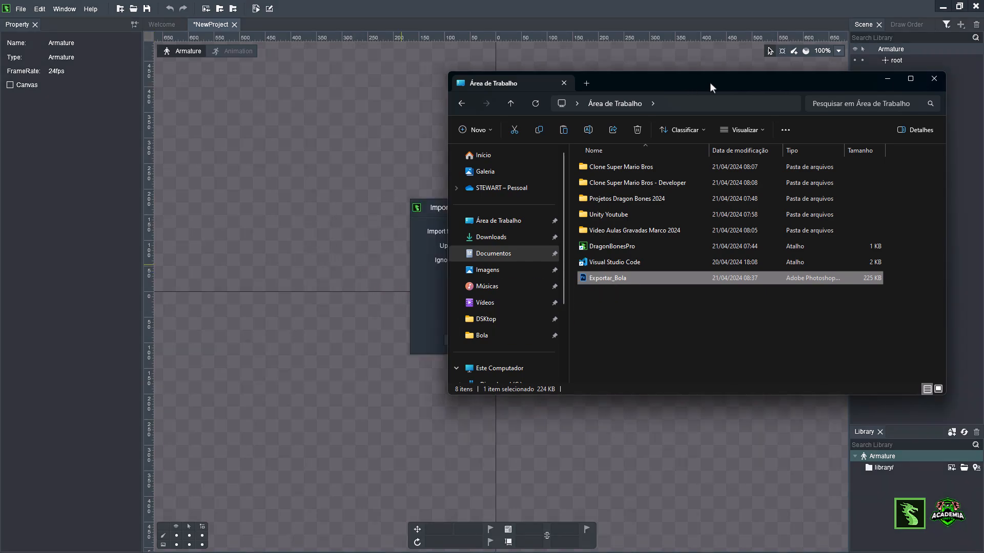
pyautogui.moveTo(709, 82); pyautogui.dragTo(0, 124)
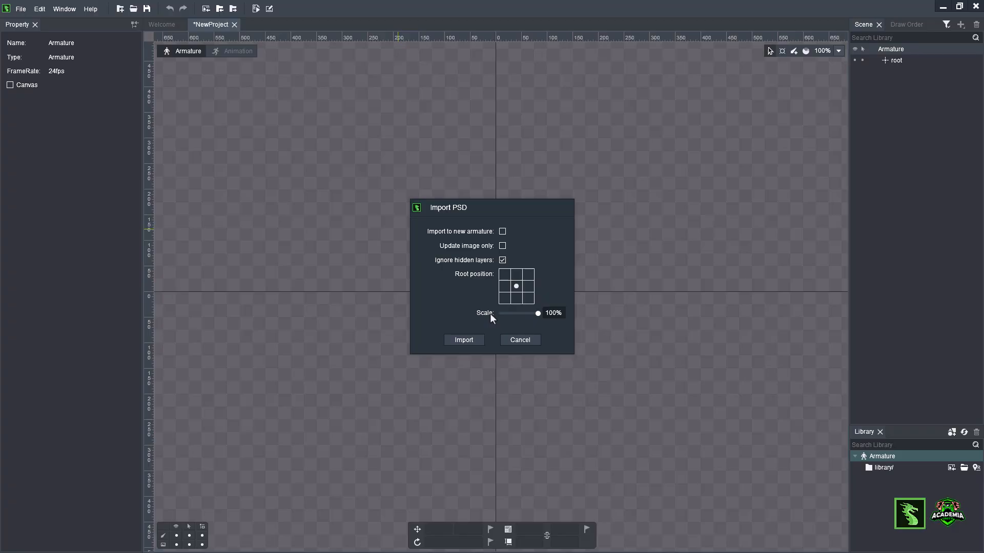
pyautogui.click(463, 340)
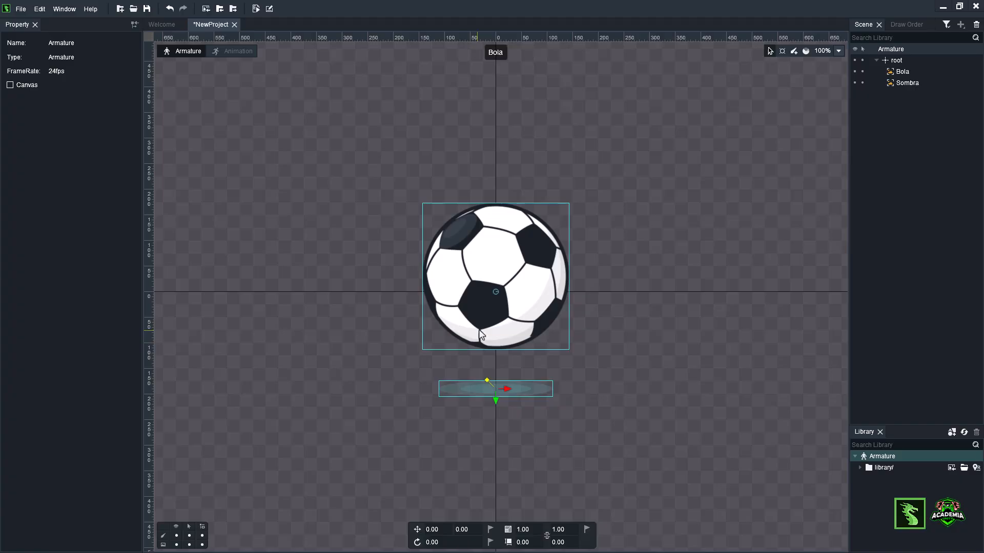
# Inspect the root bone and the properties of the Bola and Sombra slots beneath it.
pyautogui.click(494, 291)
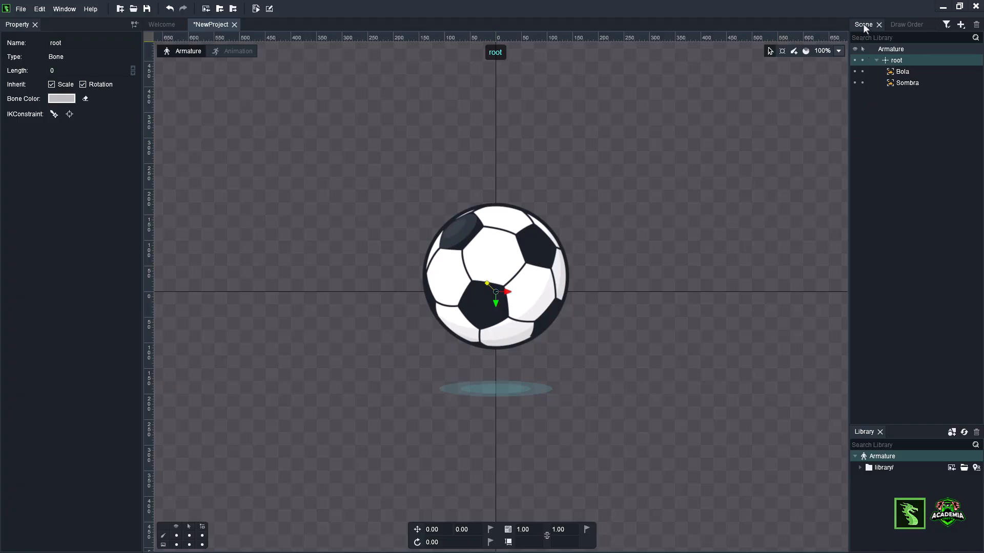
pyautogui.click(903, 72)
pyautogui.moveTo(904, 75)
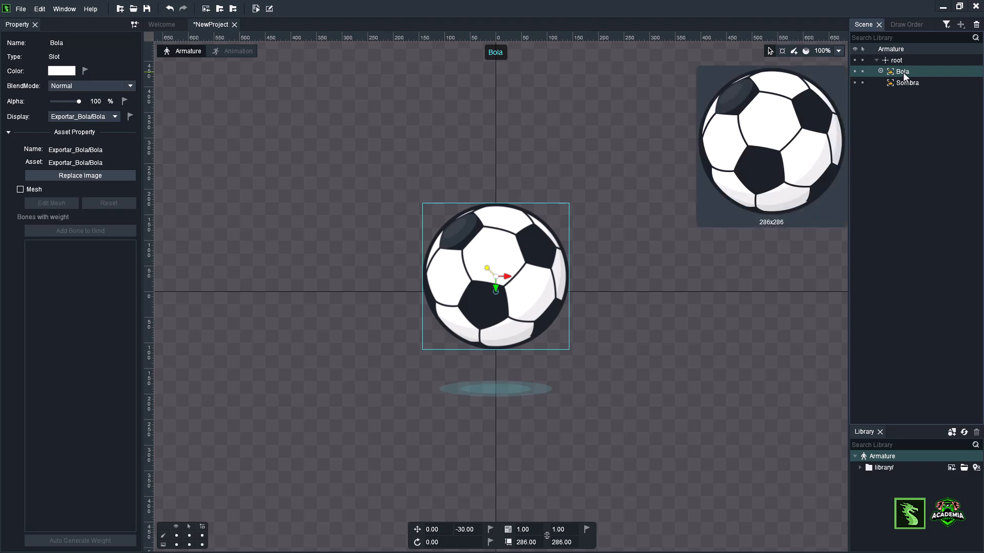
pyautogui.click(902, 83)
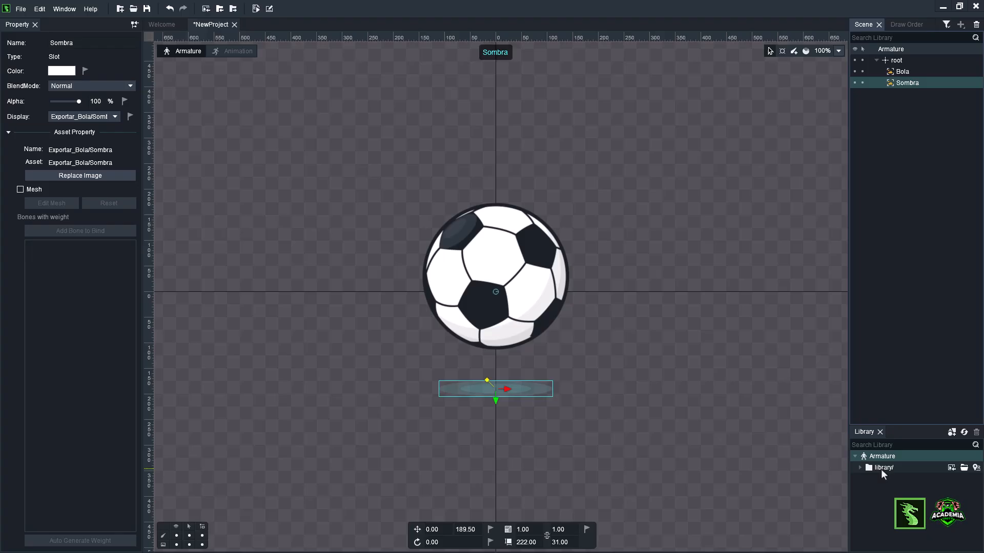
# Show the project library in the file explorer, check the images inside the Exportar_Bola folder, and close the window.
pyautogui.click(964, 468)
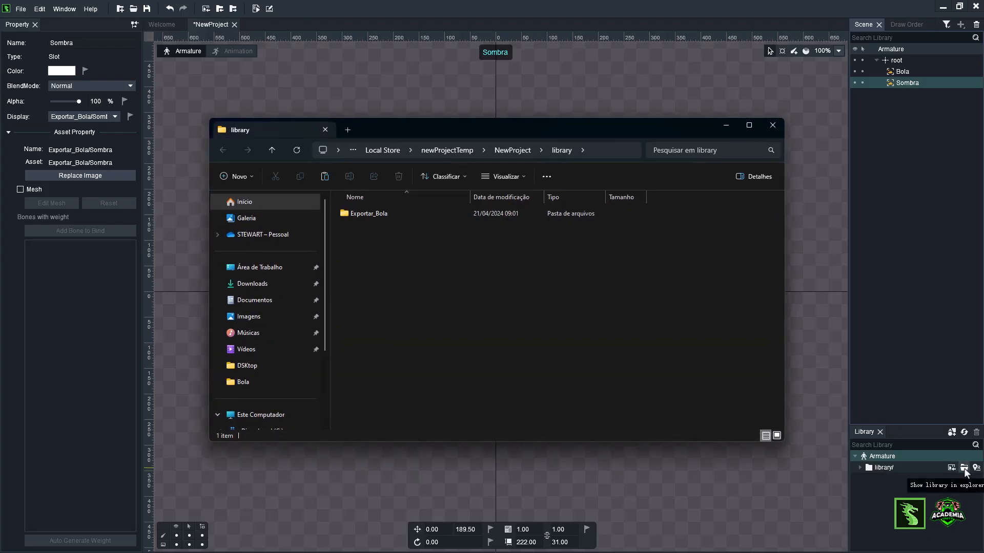
pyautogui.click(373, 214)
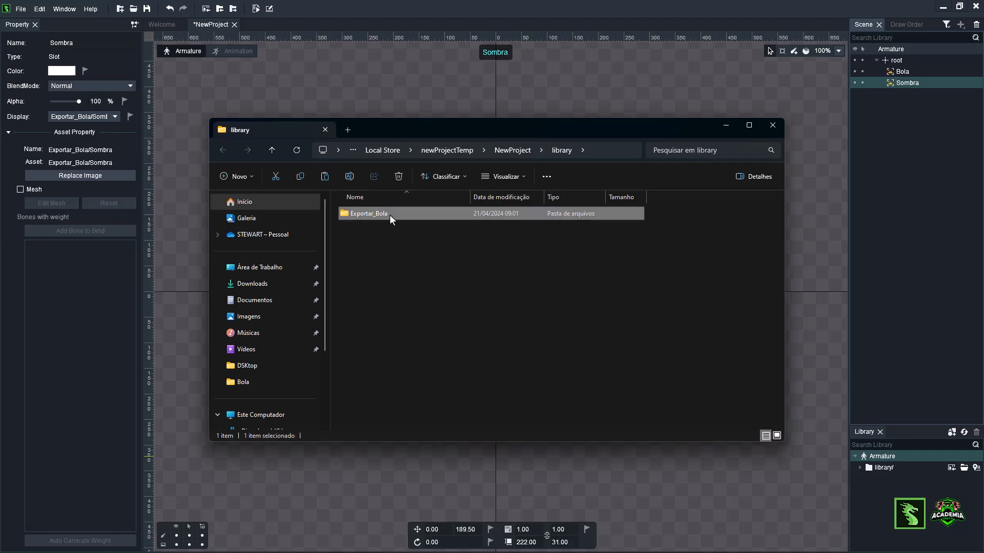
pyautogui.doubleClick(398, 213)
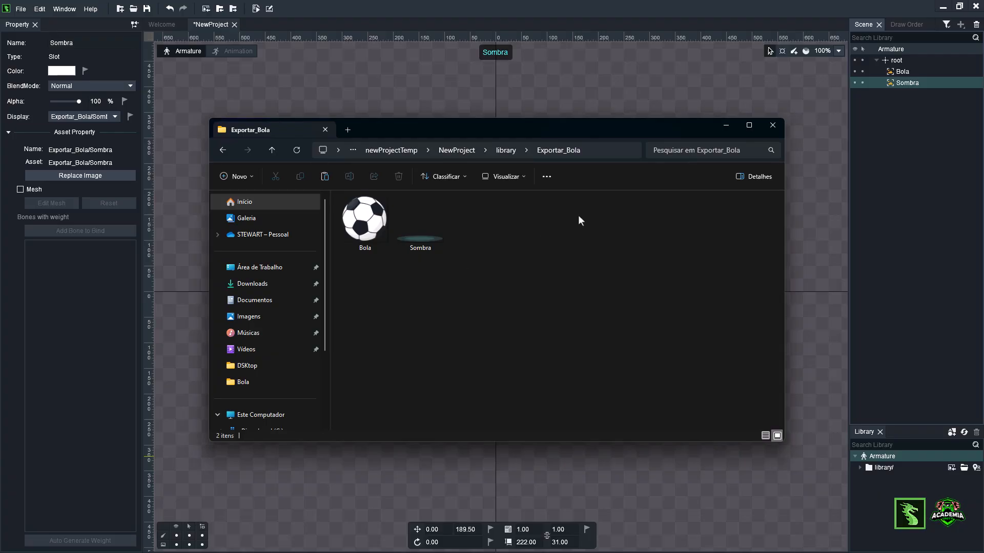
pyautogui.click(772, 125)
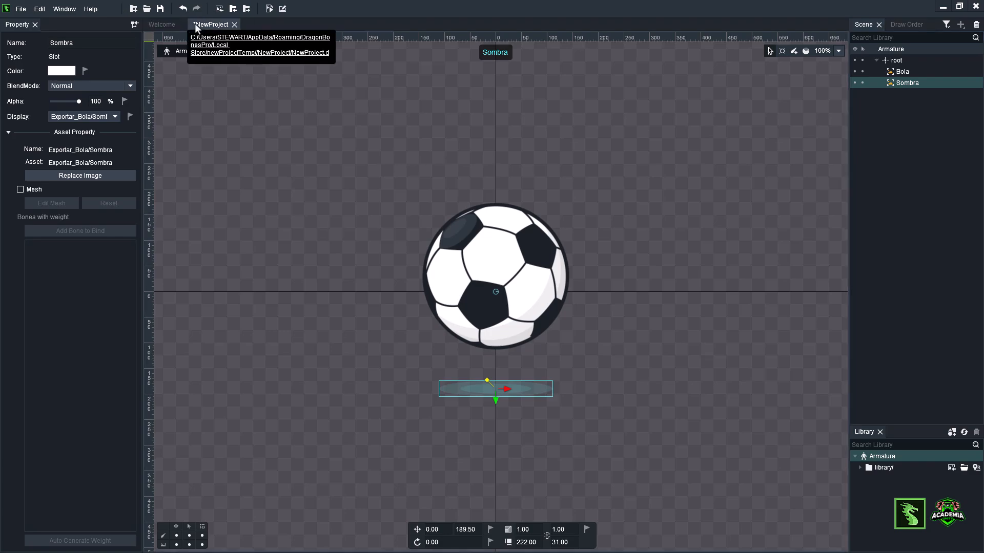
# Save the project as Bola in the desktop folder Projetos DragonBones, with its library copied.
pyautogui.click(25, 10)
pyautogui.click(36, 45)
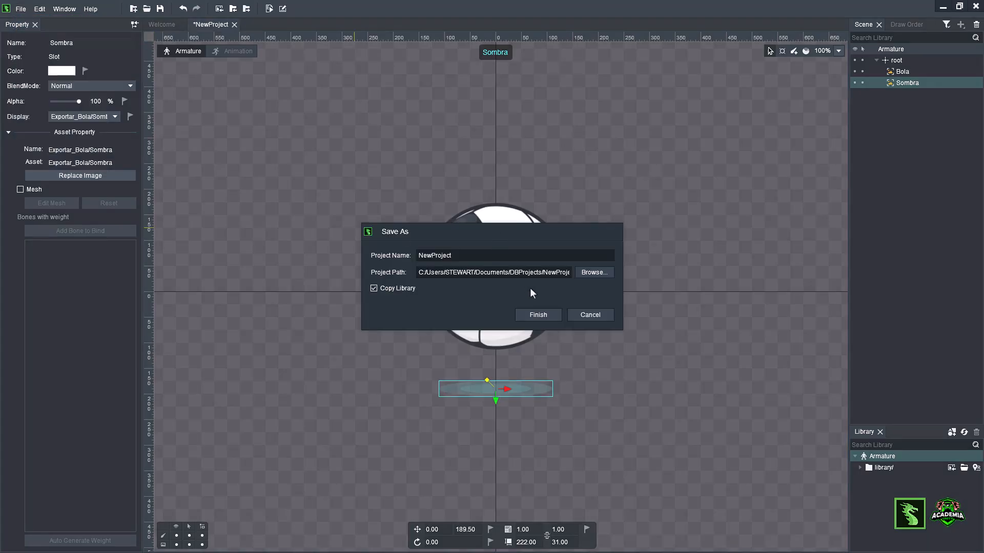
pyautogui.doubleClick(461, 255)
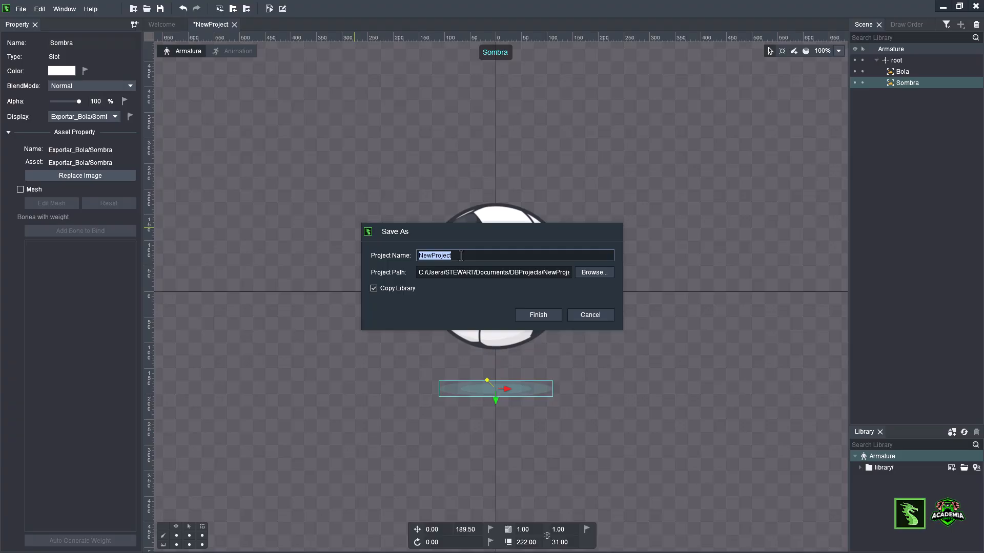
pyautogui.write('Bola')
pyautogui.click(591, 274)
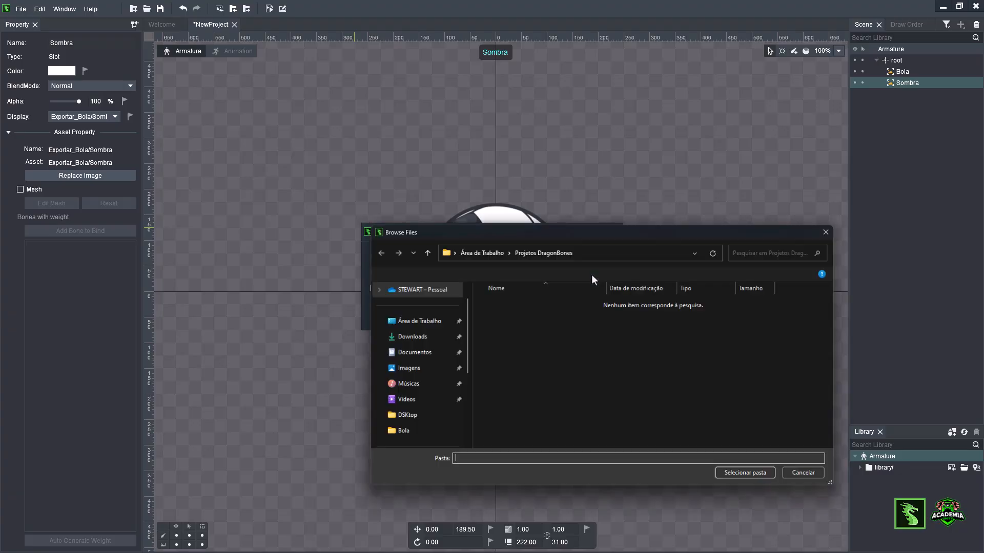
pyautogui.click(390, 320)
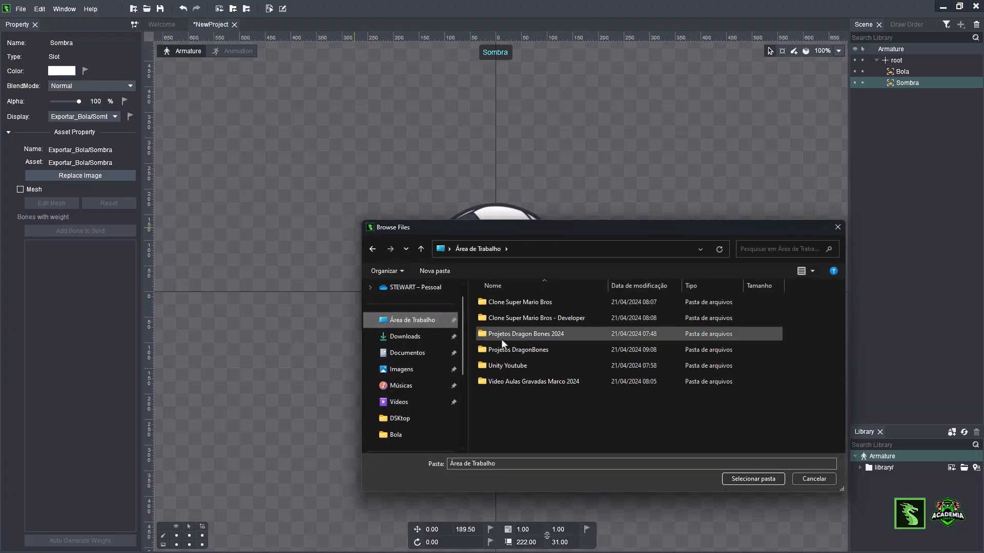
pyautogui.click(527, 350)
pyautogui.doubleClick(549, 349)
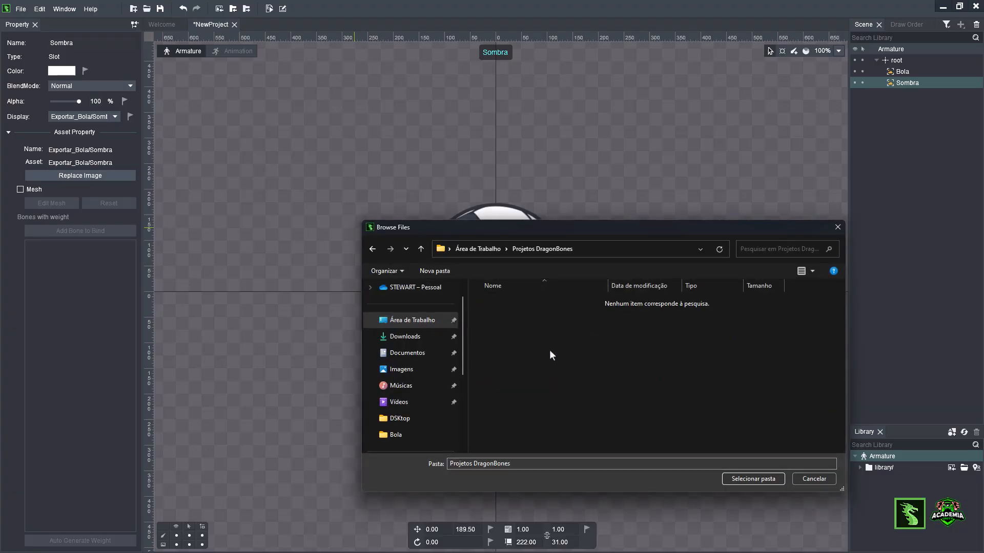
pyautogui.moveTo(554, 231); pyautogui.dragTo(476, 172)
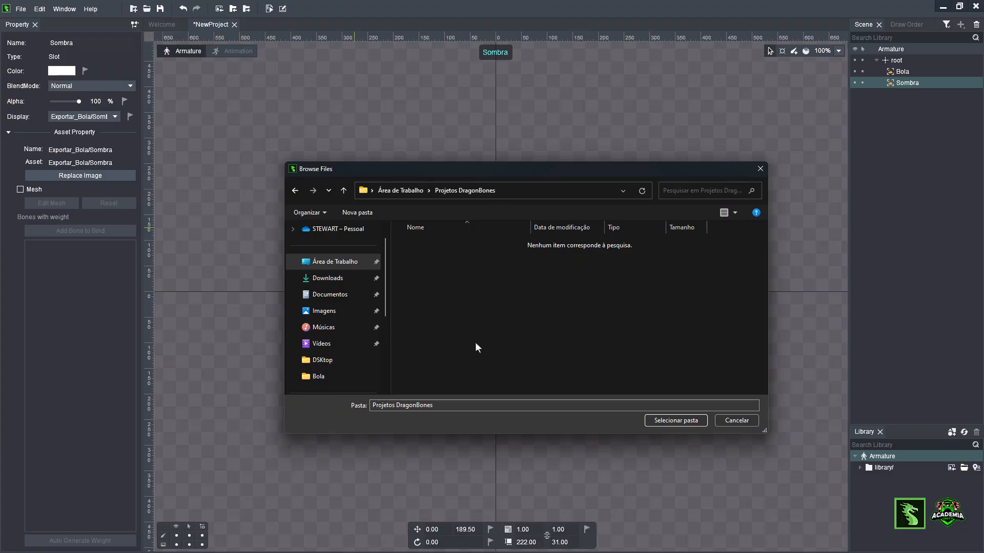
pyautogui.click(666, 420)
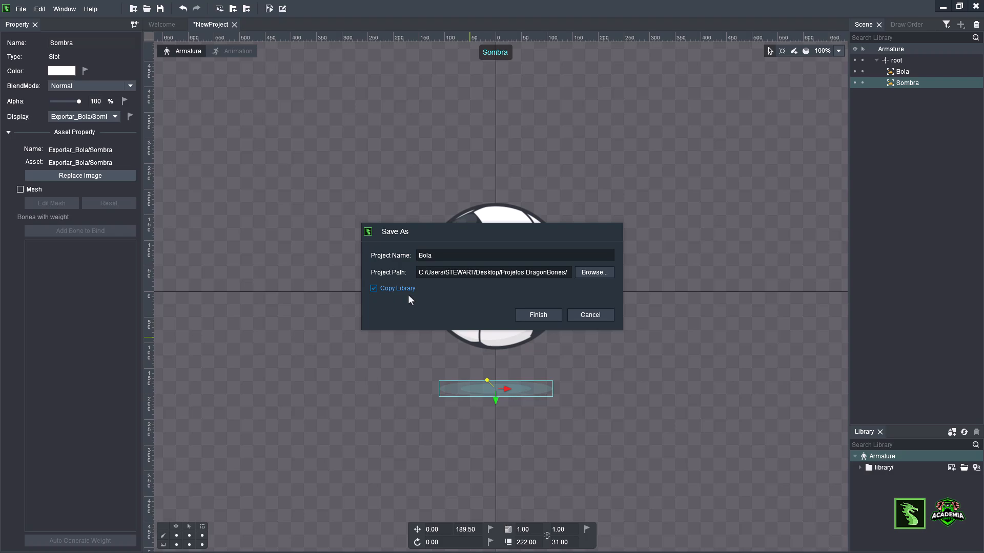
pyautogui.click(542, 314)
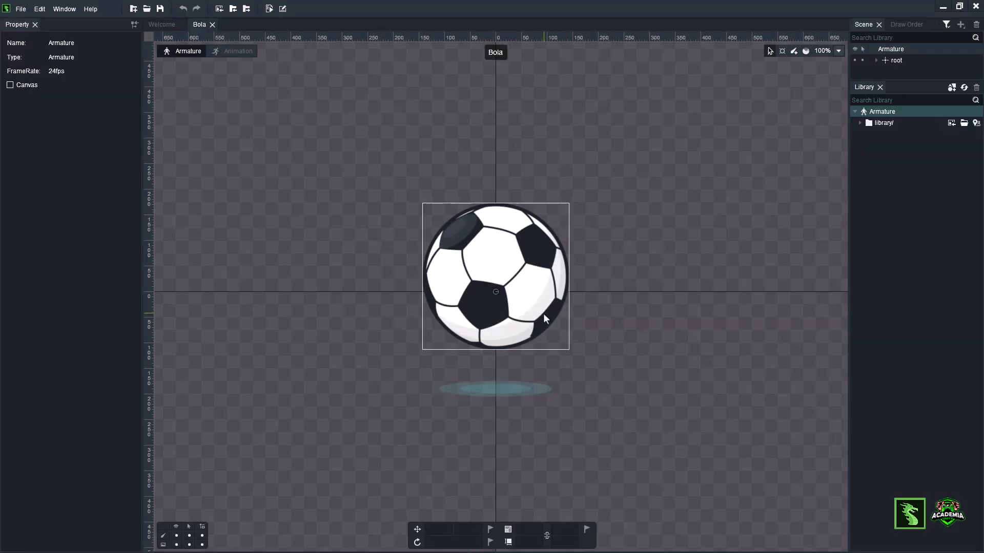